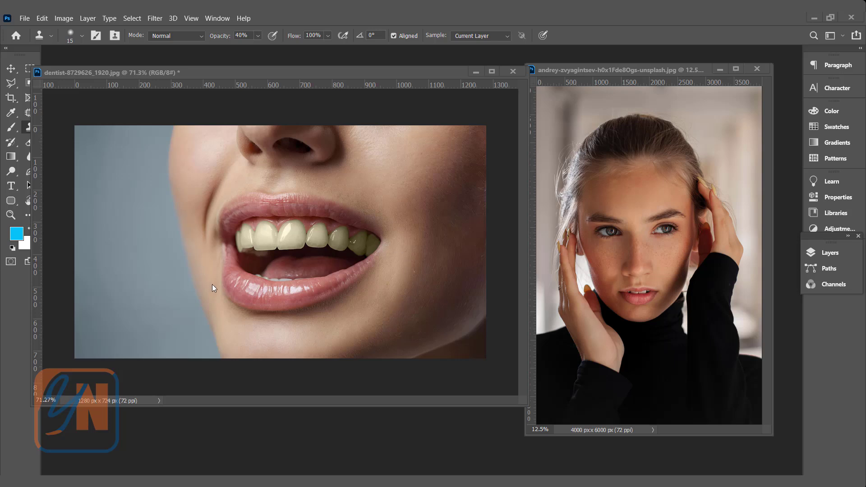
Select the upper teeth in the dentist photo with the Object Selection tool in Lasso mode.
click(841, 254)
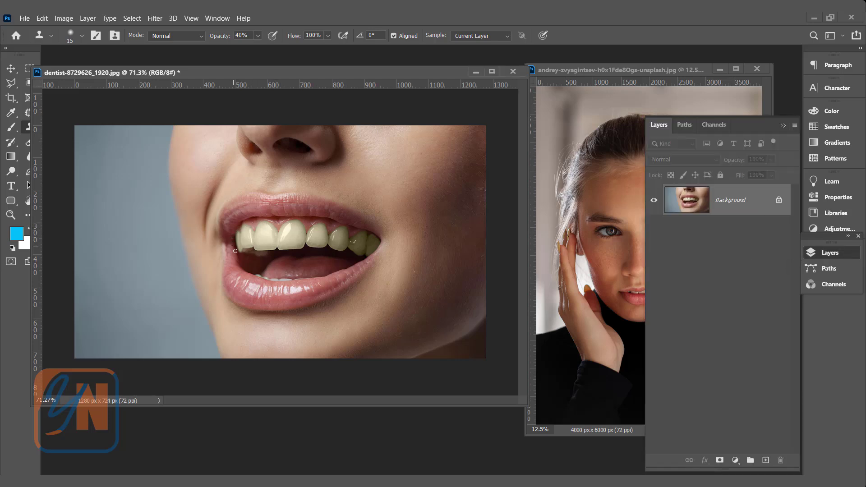
drag(308, 77, 322, 77)
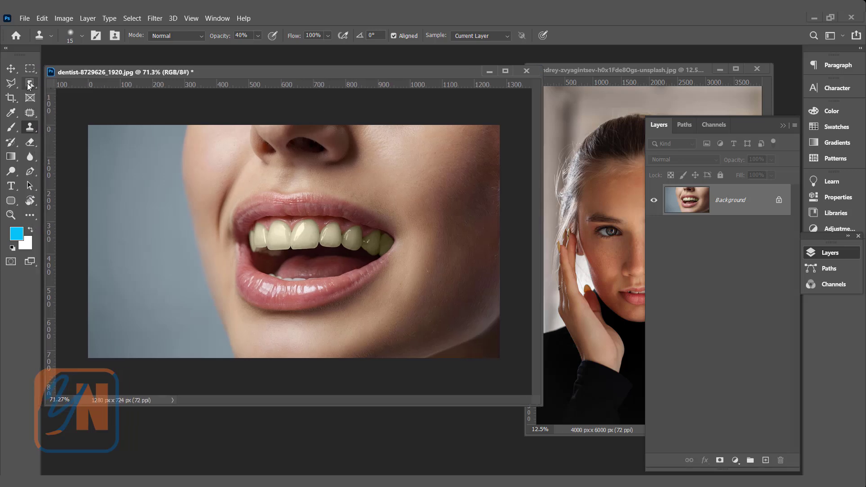
click(29, 84)
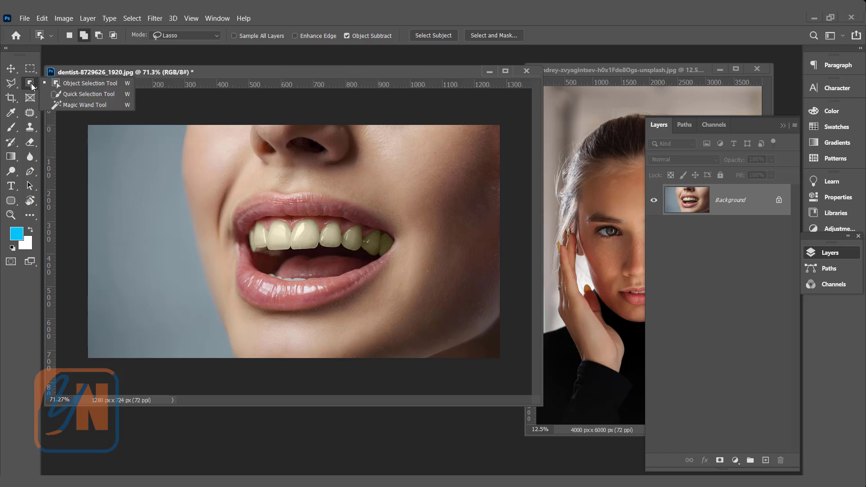
click(66, 83)
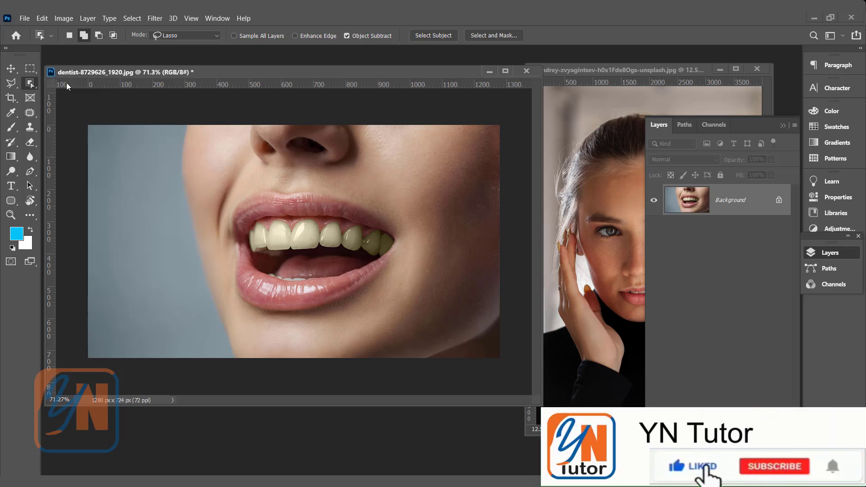
click(193, 34)
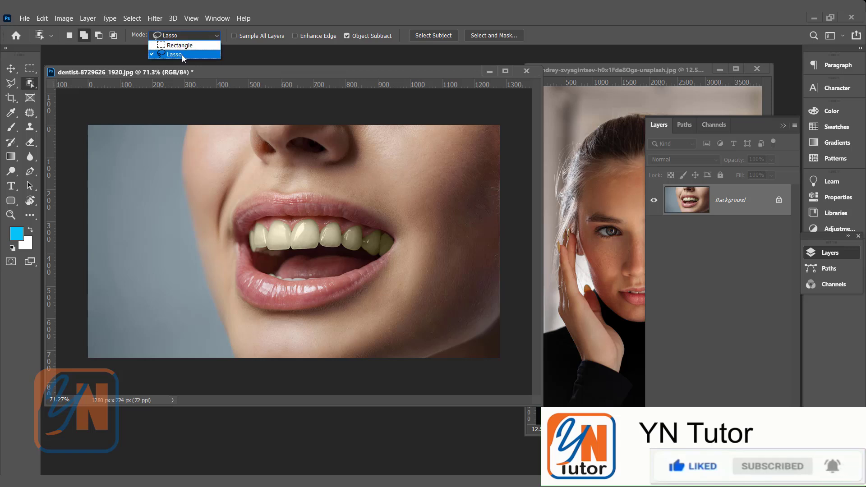
click(182, 55)
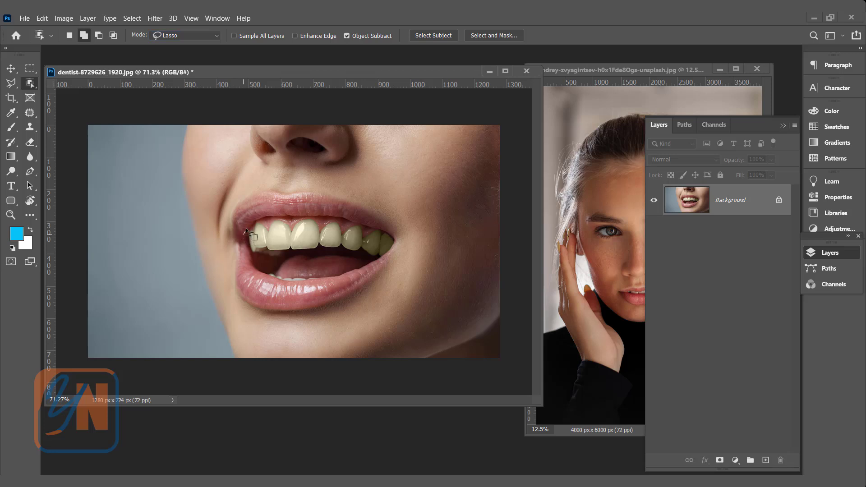
mouse_move(243, 233)
mouse_down()
mouse_move(251, 219)
mouse_move(333, 221)
mouse_move(379, 232)
mouse_move(396, 247)
mouse_move(388, 261)
mouse_move(268, 258)
mouse_move(249, 253)
mouse_move(244, 237)
mouse_up()
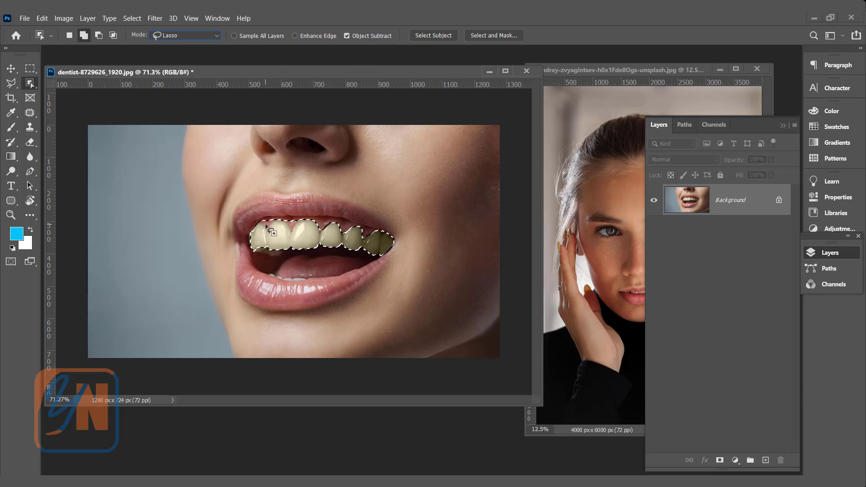
Subtract the gum areas between the upper teeth from the selection.
key(alt)
drag(256, 213, 261, 222)
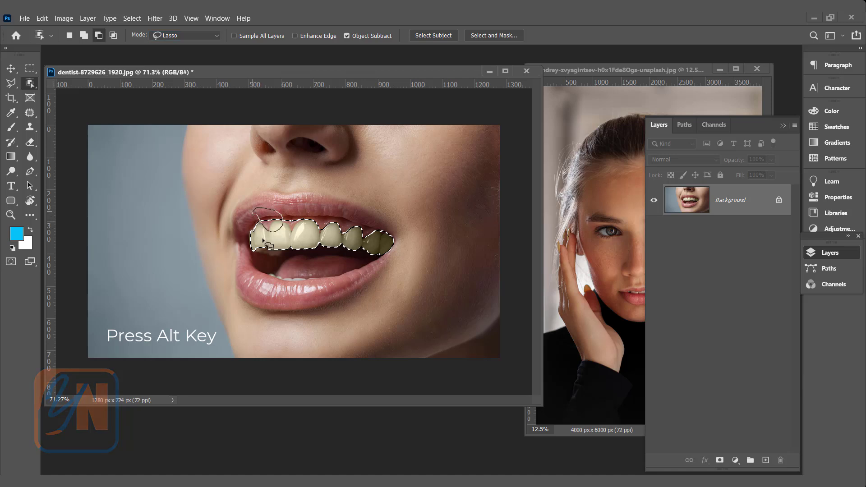
drag(260, 233, 249, 215)
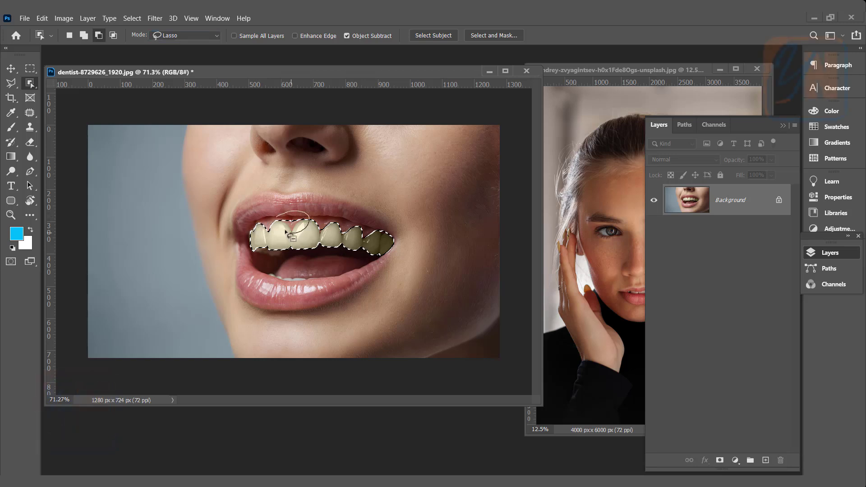
drag(278, 214, 279, 216)
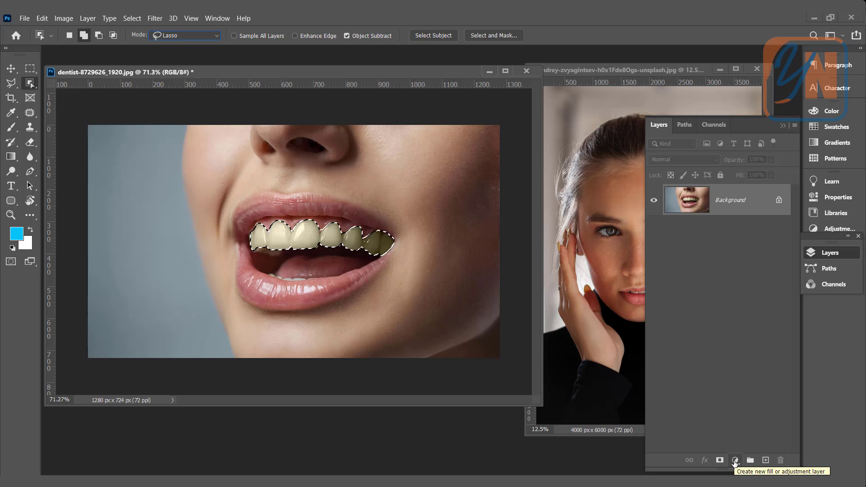
Add a Hue/Saturation adjustment layer for the selected teeth, lowering the saturation and raising the lightness of the Yellows.
click(734, 461)
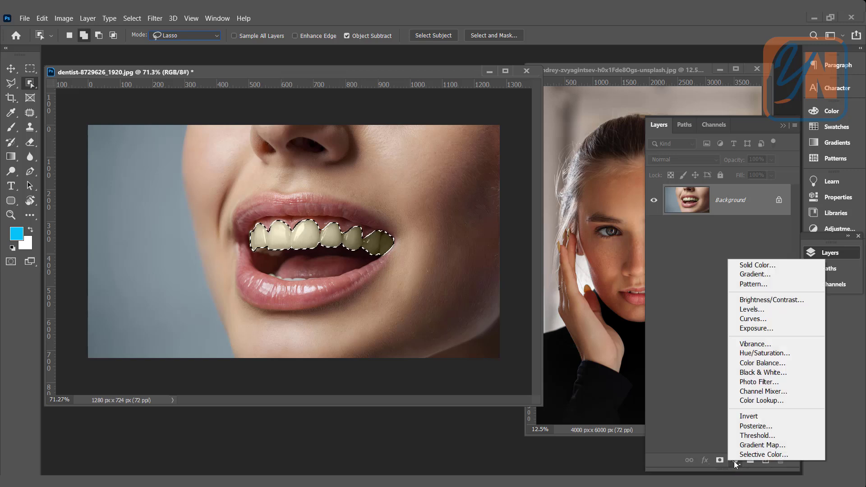
click(772, 355)
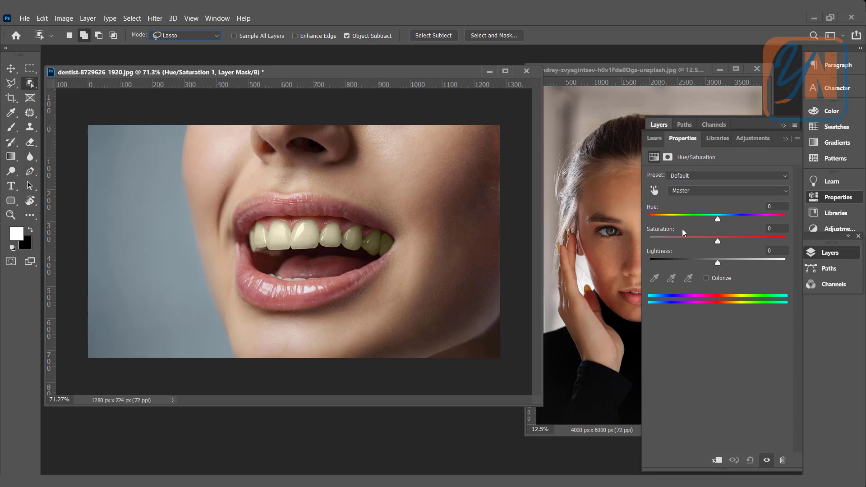
click(722, 195)
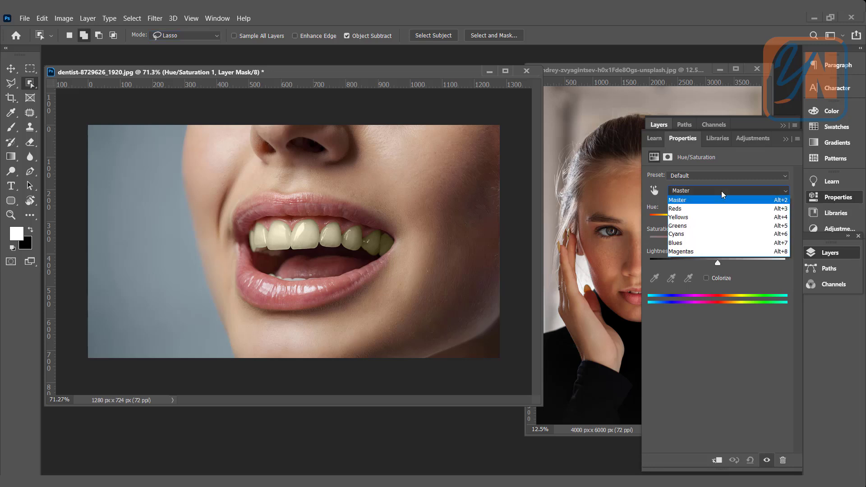
click(701, 220)
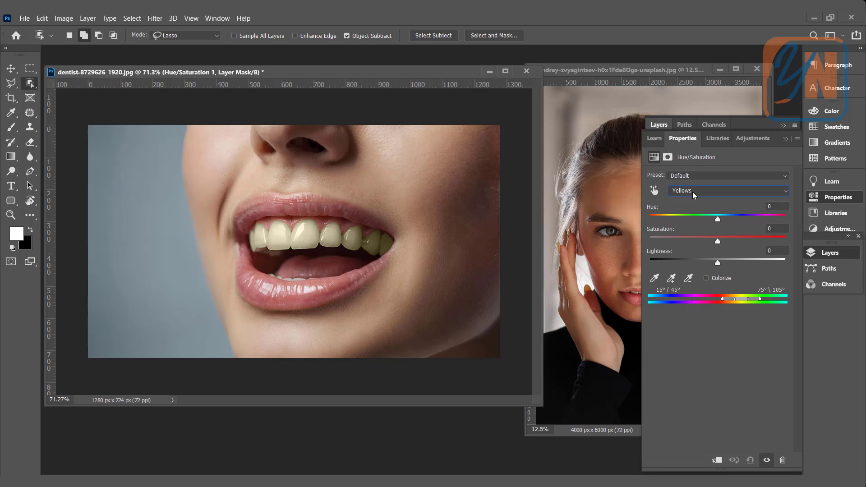
drag(717, 242, 672, 241)
drag(719, 264, 743, 270)
Compare the teeth before and after whitening by hiding and reshowing the Hue/Saturation layer.
click(845, 255)
click(845, 255)
click(654, 201)
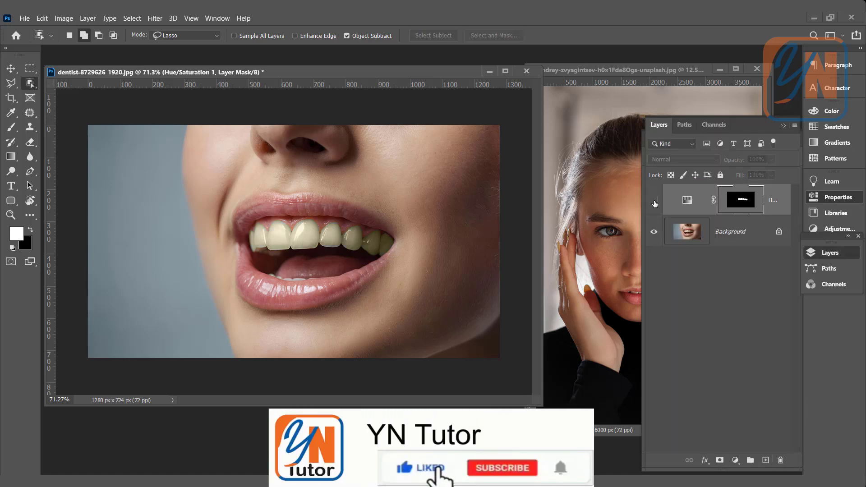
click(654, 201)
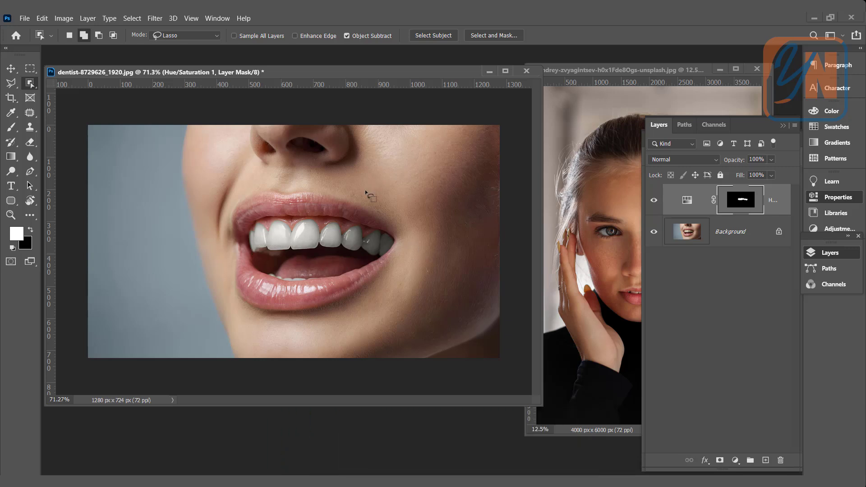
Bring the woman's portrait document to the front beside the teeth photo and enlarge its view to 15%.
drag(607, 69, 429, 64)
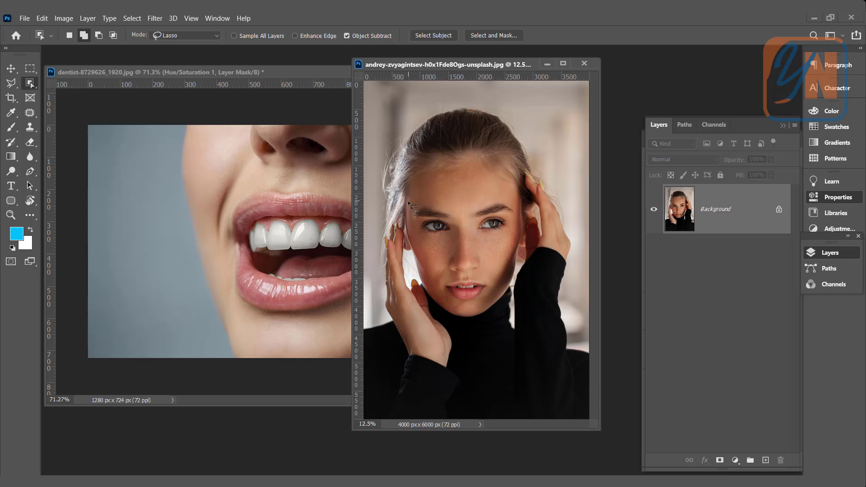
key(ctrl+plus)
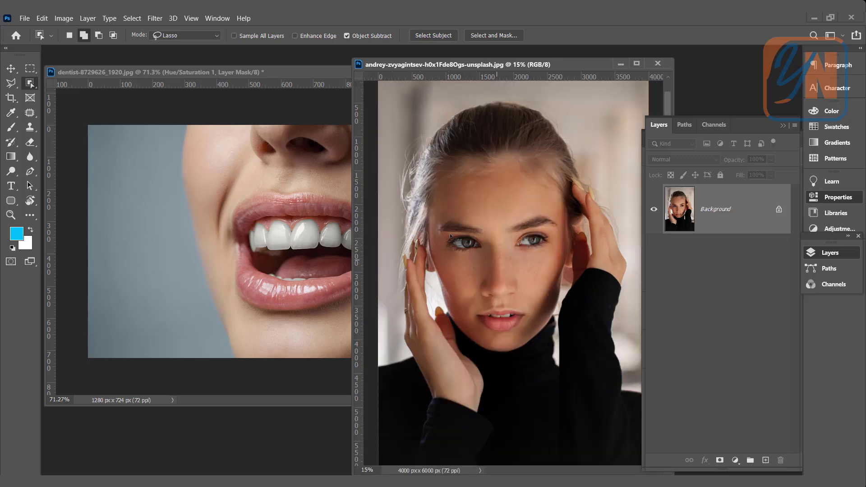
click(68, 17)
mouse_move(85, 45)
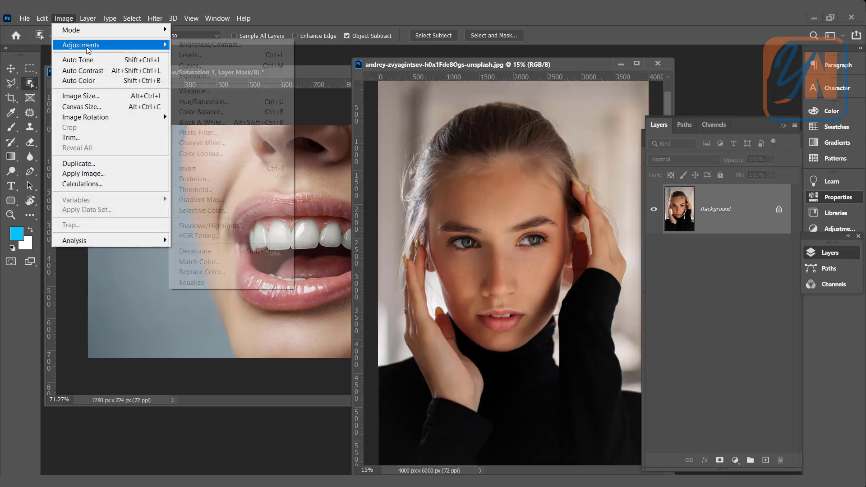
click(211, 67)
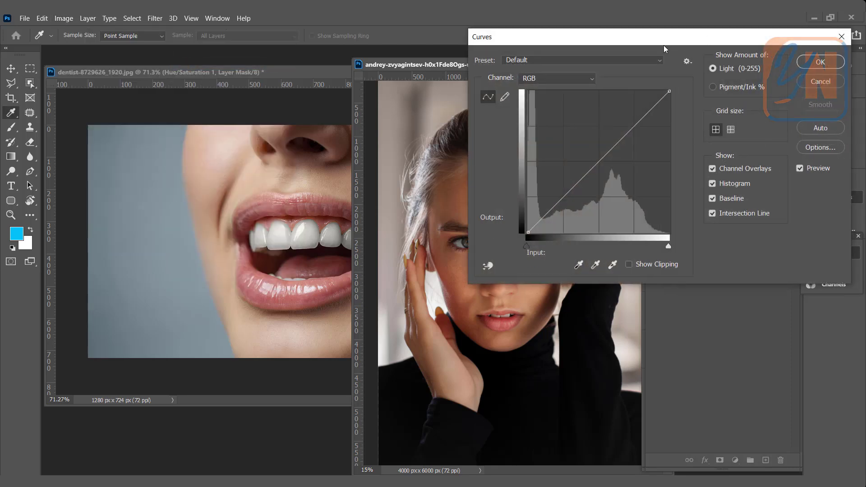
drag(707, 42, 281, 157)
drag(173, 276, 162, 269)
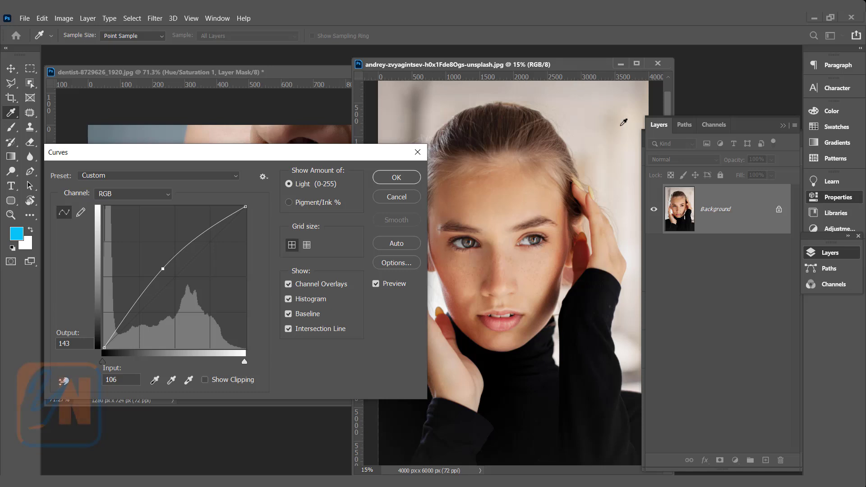
click(401, 198)
key(w)
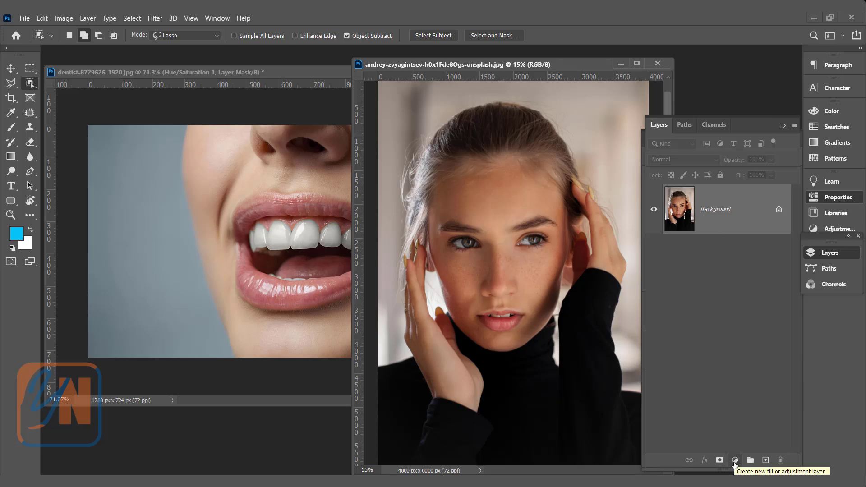
Add a Solid Color fill layer in near-white fafcfc above the portrait.
click(734, 460)
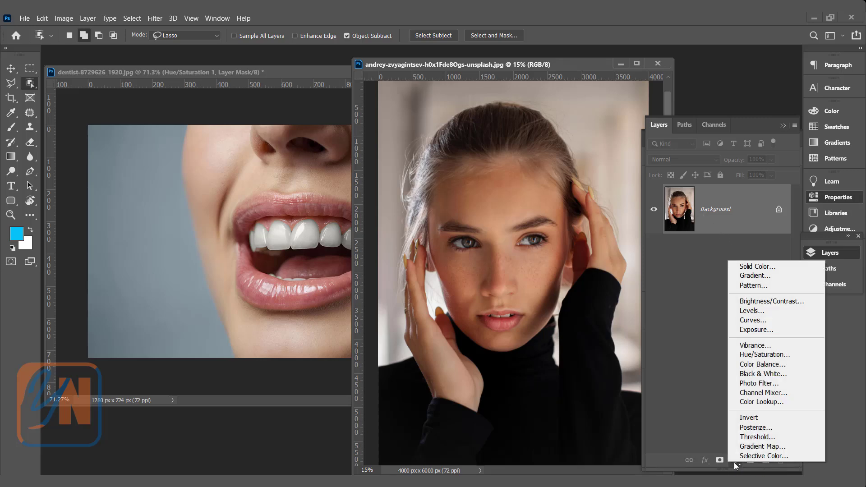
click(758, 266)
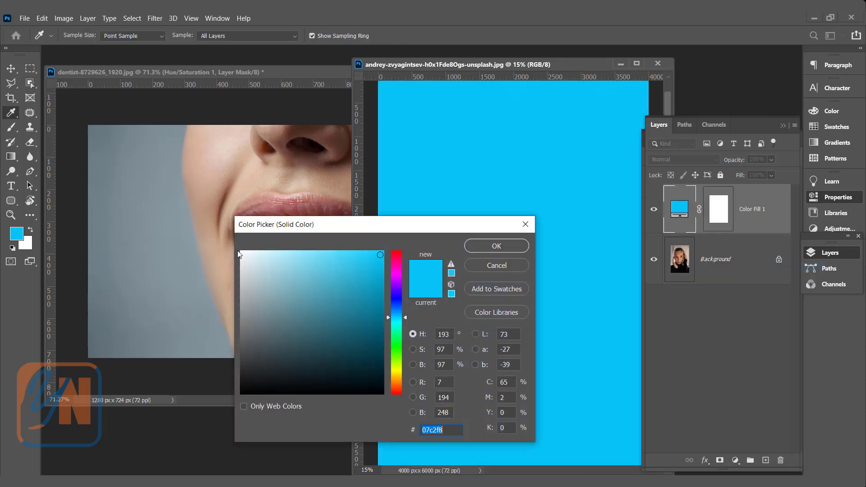
click(243, 253)
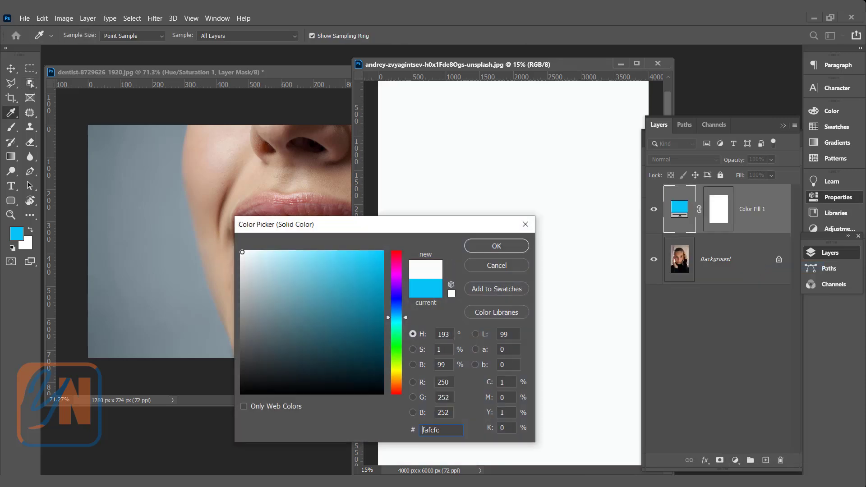
click(497, 246)
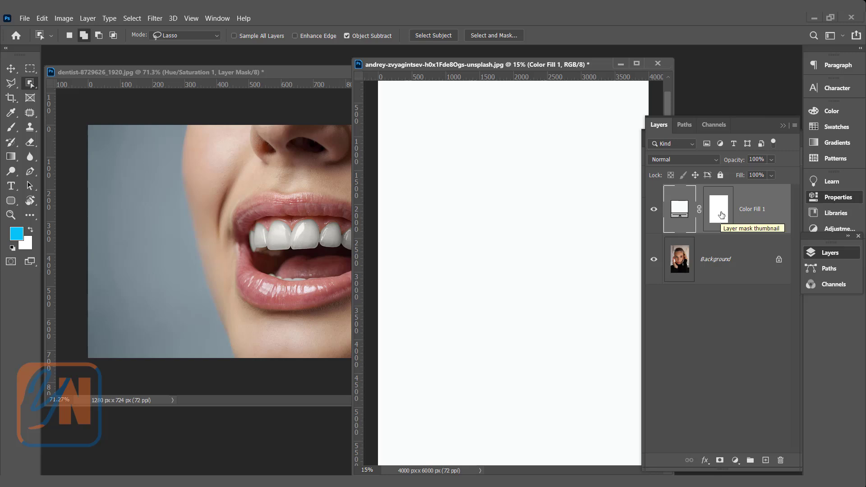
Invert the color fill layer's mask to black and set the layer's blend mode to Soft Light.
click(718, 210)
key(d)
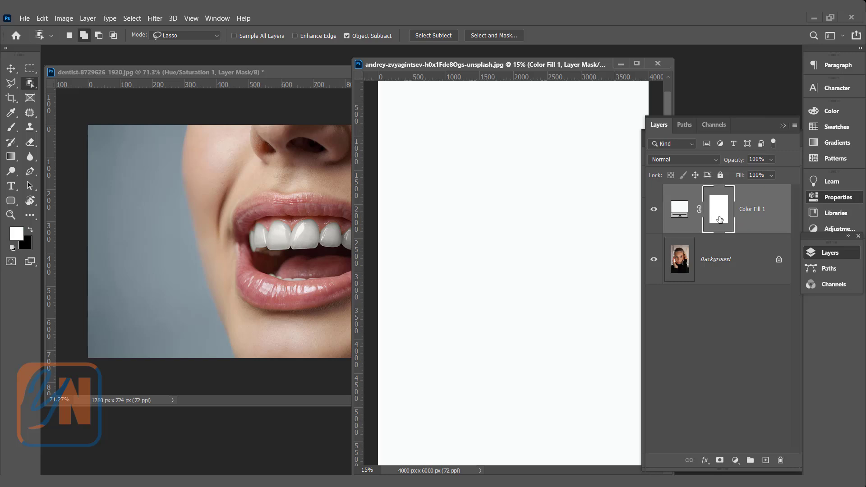
key(ctrl+i)
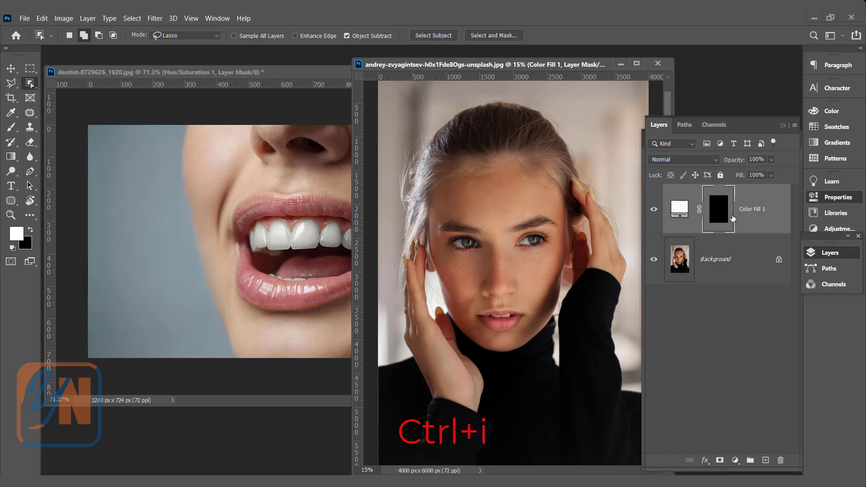
click(711, 161)
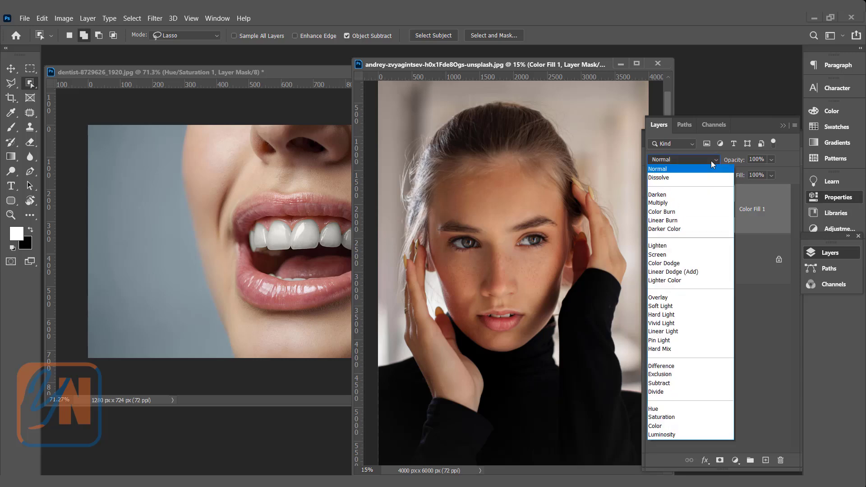
click(698, 305)
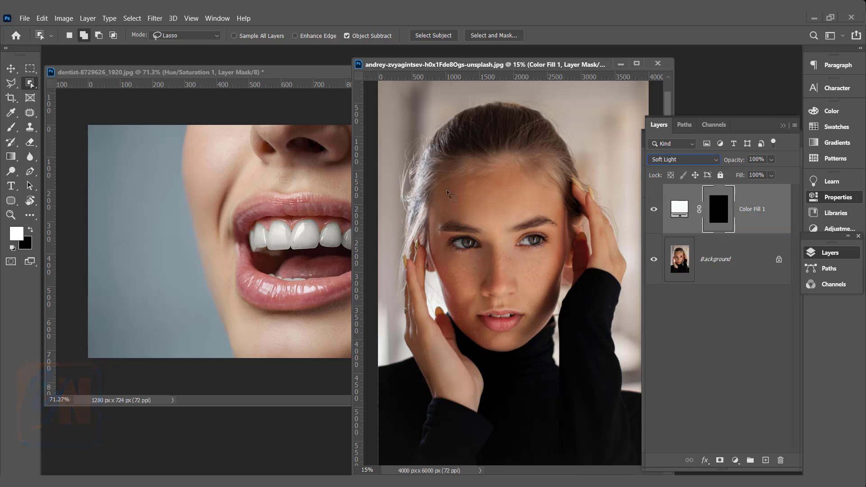
Ready the Brush tool with a soft 1200 px tip and set its opacity to 40%.
click(12, 129)
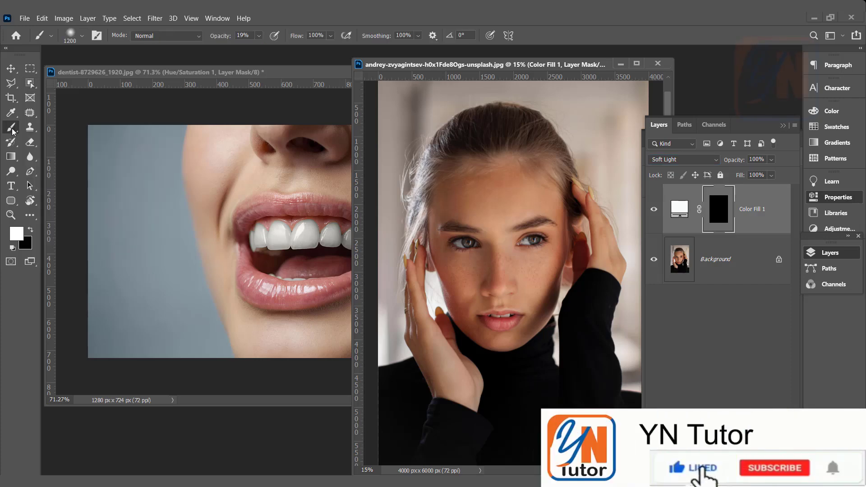
click(81, 36)
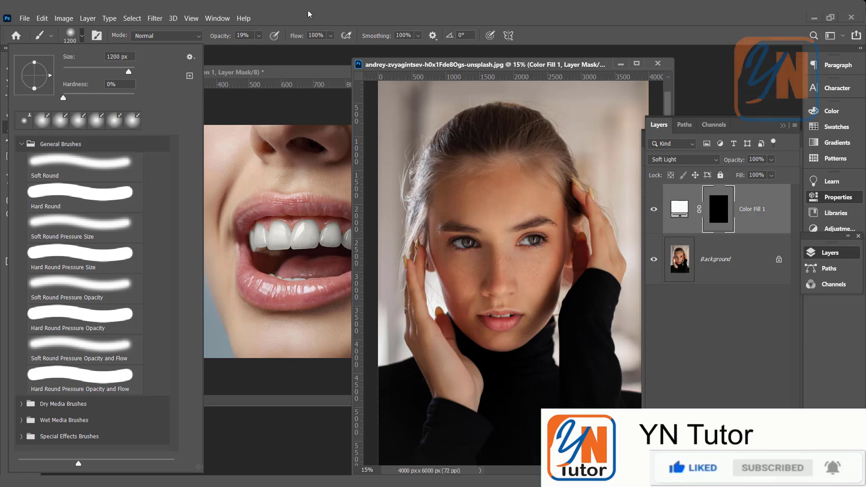
click(260, 36)
drag(264, 49, 272, 52)
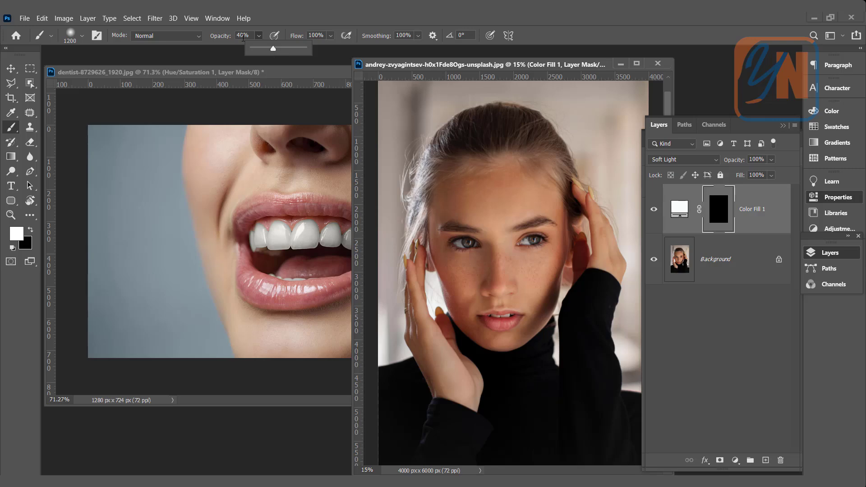
click(112, 308)
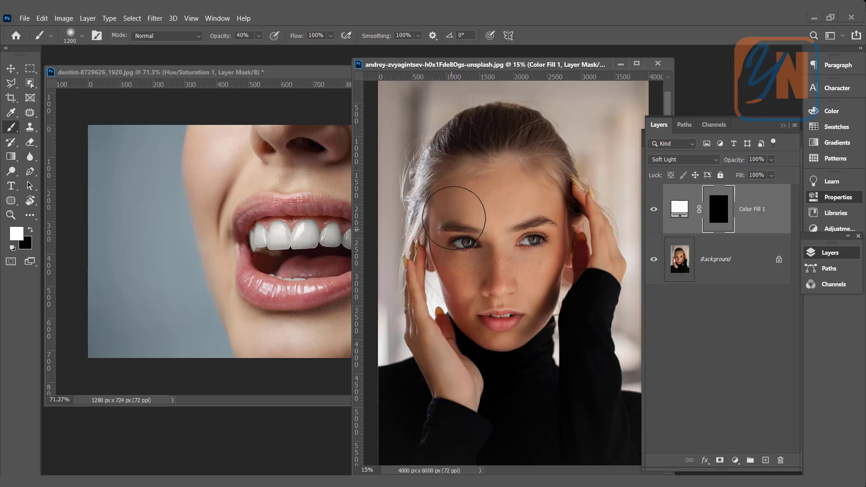
Paint the woman's face in white on the color fill mask, reducing the brush to 700 px, and compare with the fill layer hidden.
mouse_move(481, 320)
mouse_down()
mouse_move(466, 281)
mouse_move(467, 301)
mouse_move(511, 331)
mouse_move(542, 243)
mouse_move(526, 253)
mouse_up()
key(bracketleft)
key(bracketleft)
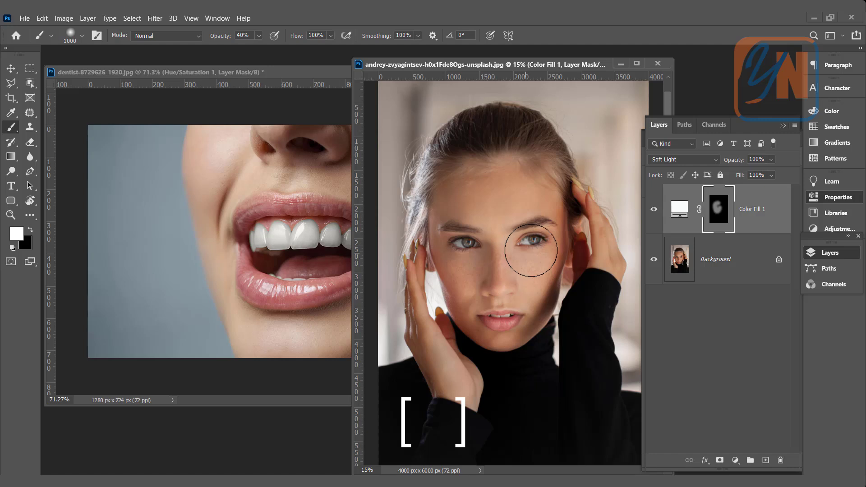
key(bracketleft)
key(bracketleft)
key(bracketleft)
mouse_move(554, 247)
mouse_down()
mouse_move(544, 308)
mouse_move(487, 342)
mouse_move(457, 332)
mouse_move(431, 193)
mouse_move(442, 178)
mouse_move(500, 177)
mouse_move(545, 220)
mouse_up()
click(653, 209)
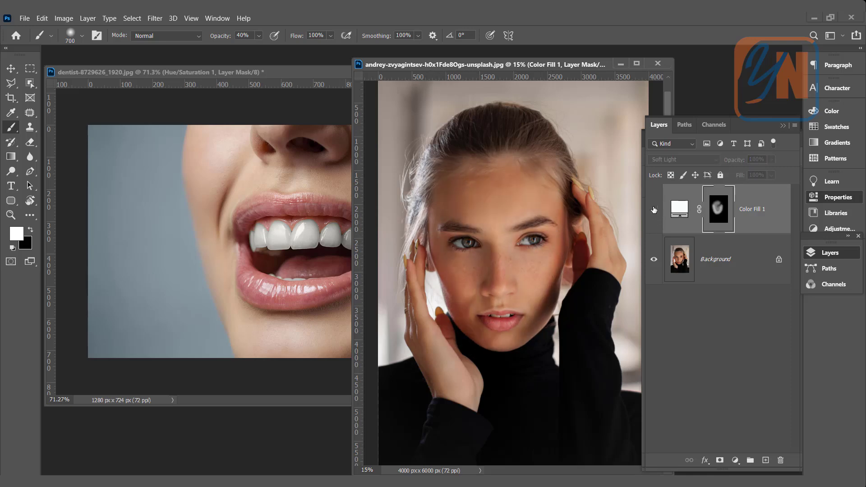
click(653, 209)
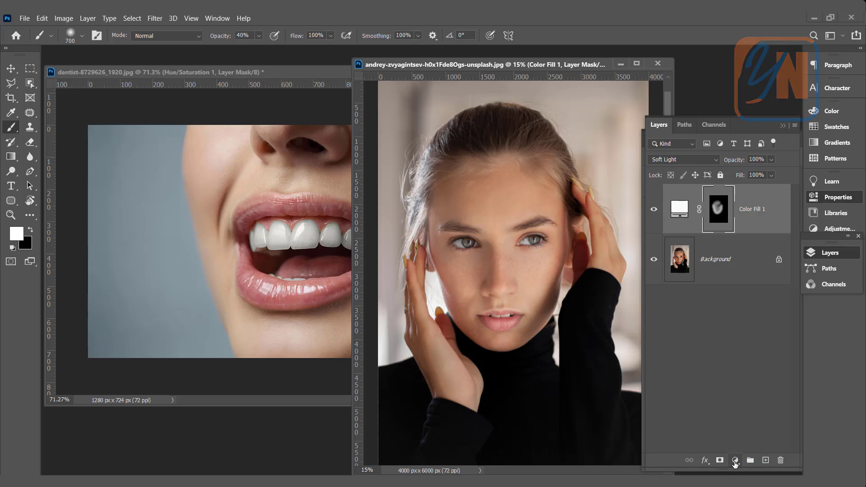
Add a Hue/Saturation adjustment layer above the color fill and slightly raise its master saturation.
click(734, 460)
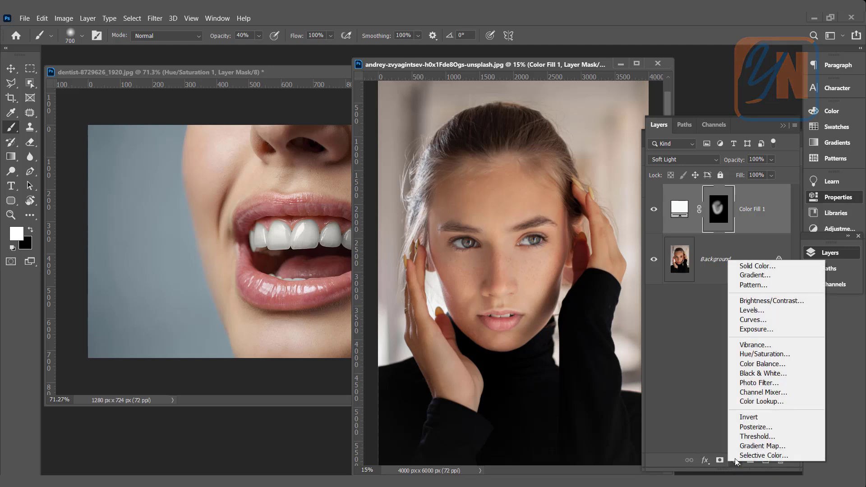
click(766, 354)
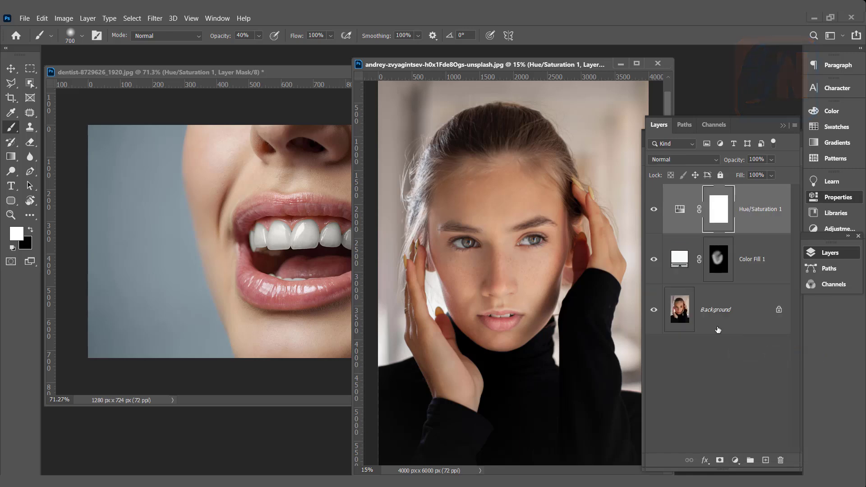
click(681, 211)
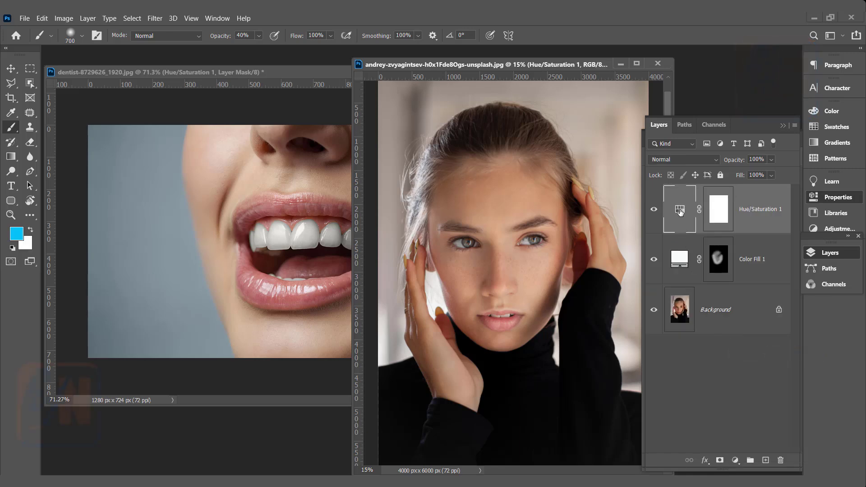
click(781, 127)
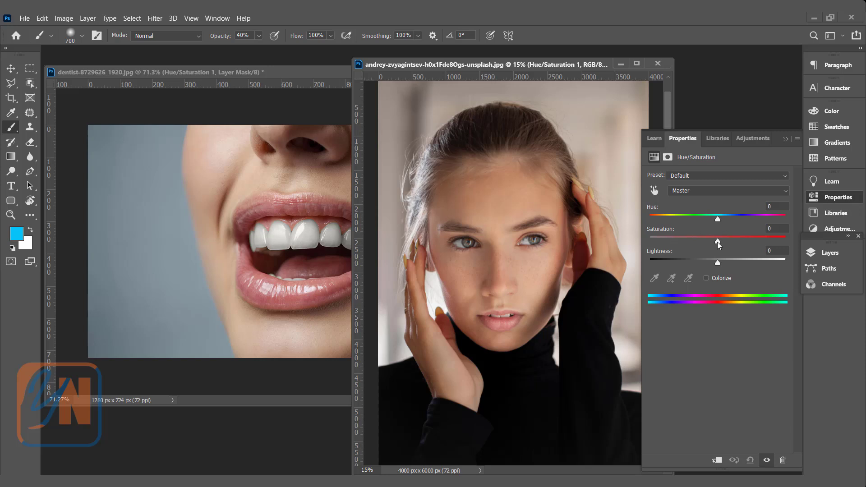
drag(719, 241, 727, 242)
Compare the portrait before and after by hiding the Hue/Saturation and color fill layers, restoring the fill first and the adjustment second.
click(839, 254)
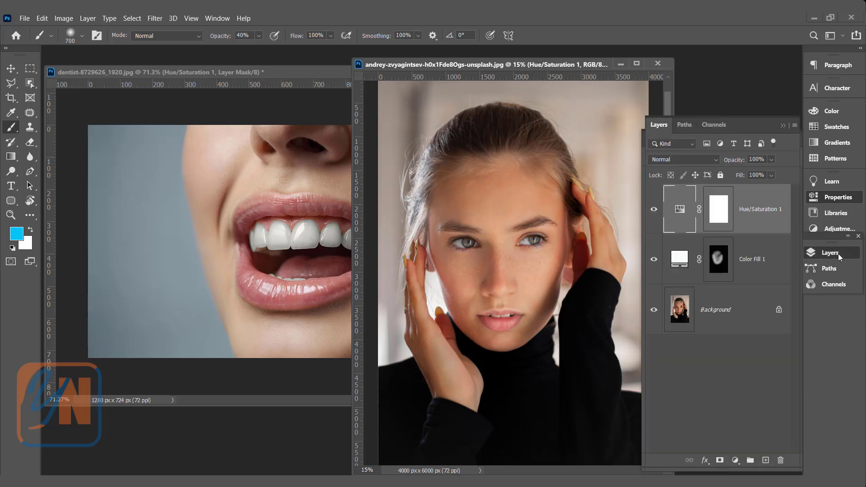
click(653, 210)
click(653, 257)
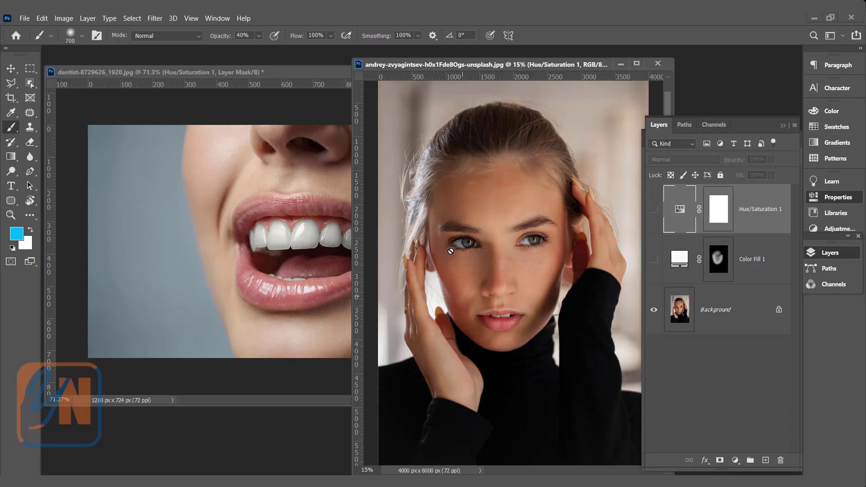
click(653, 261)
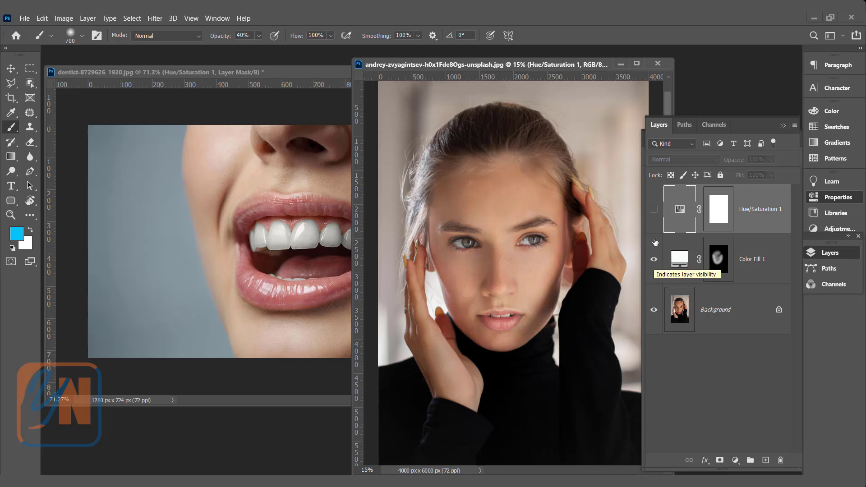
click(654, 213)
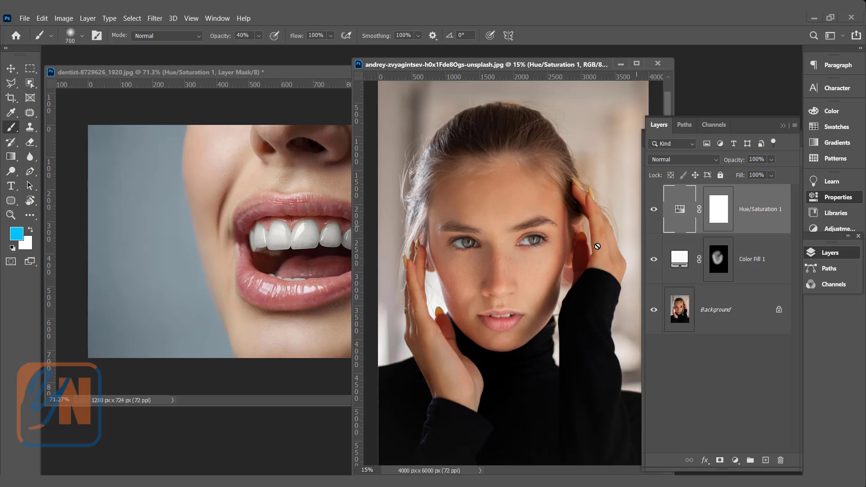